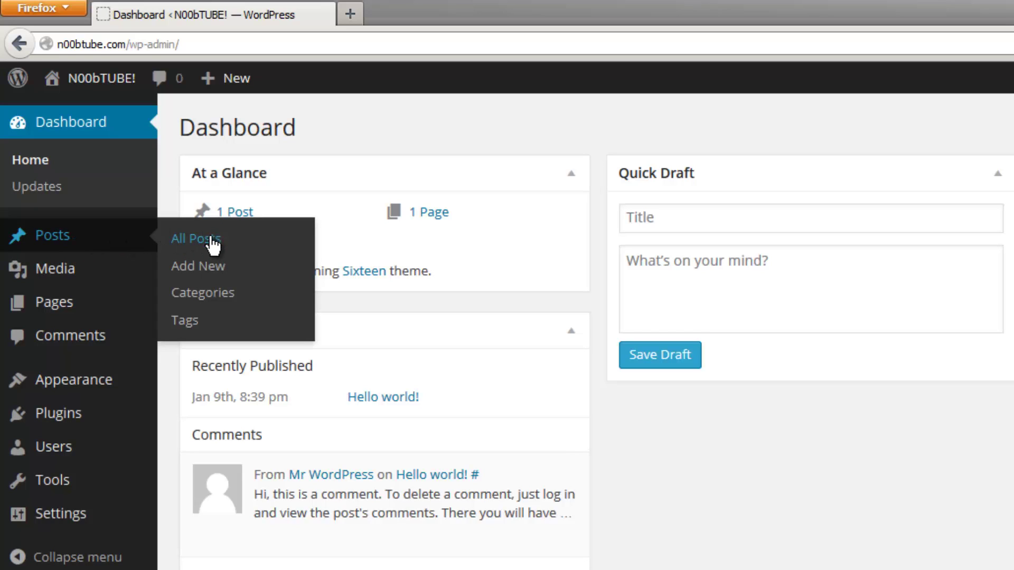
Go to Posts > Categories in the admin sidebar
click(222, 303)
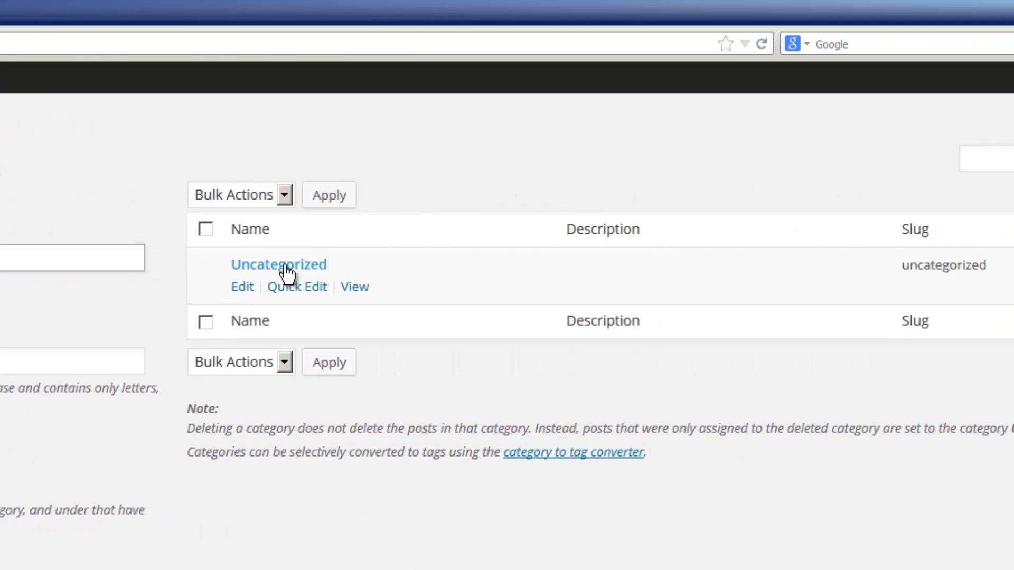
Edit Uncategorized, replacing its name with 'News' and its slug with 'news'
mouse_move(280, 269)
click(242, 287)
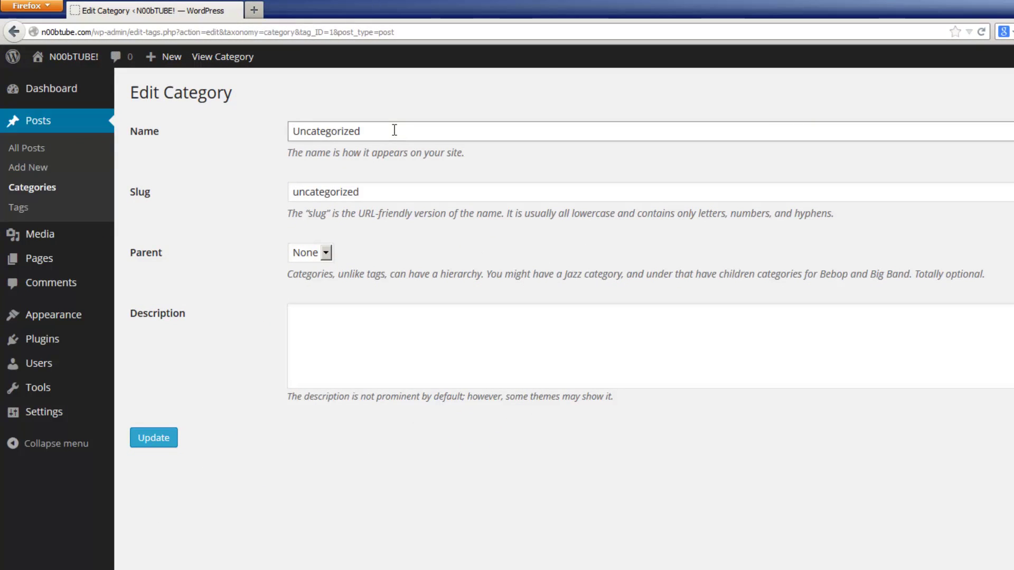
drag(393, 129, 272, 124)
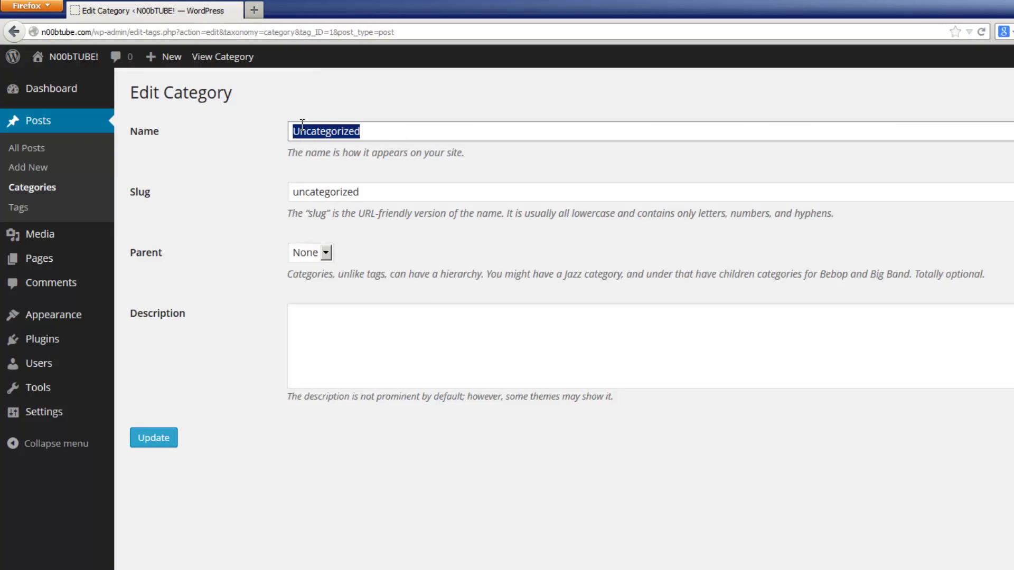
text(New)
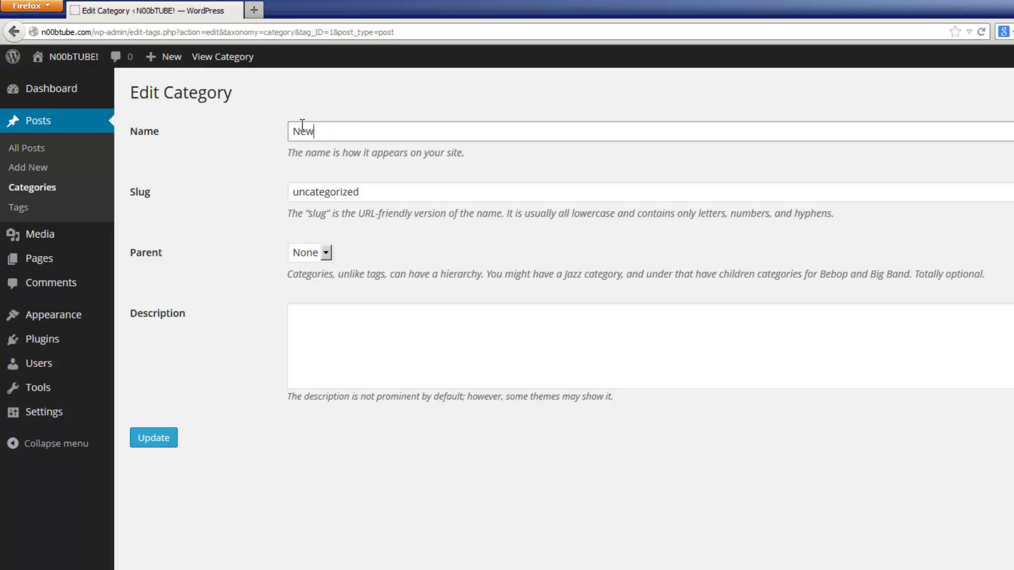
text(s)
drag(372, 195, 282, 191)
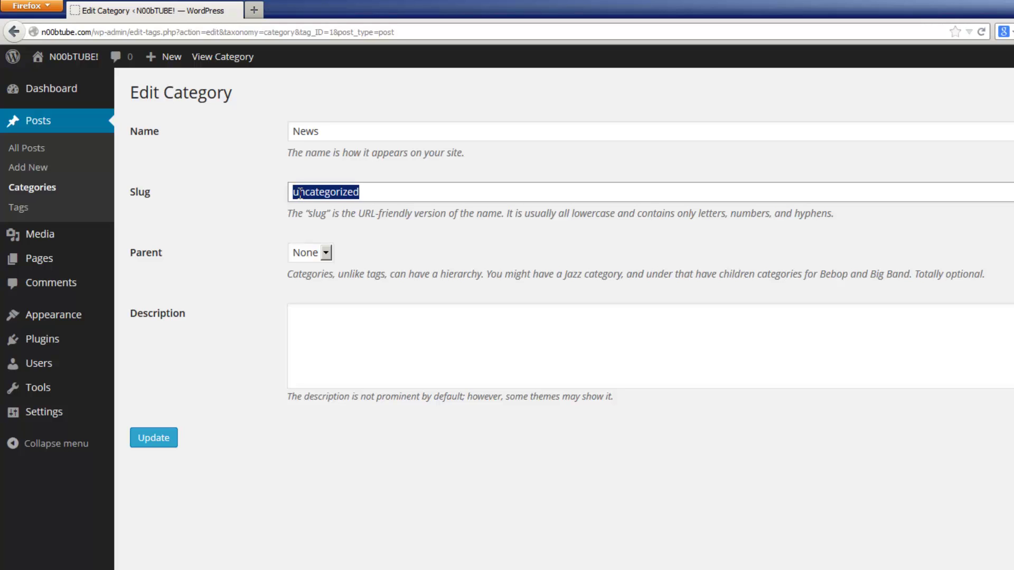
text(news)
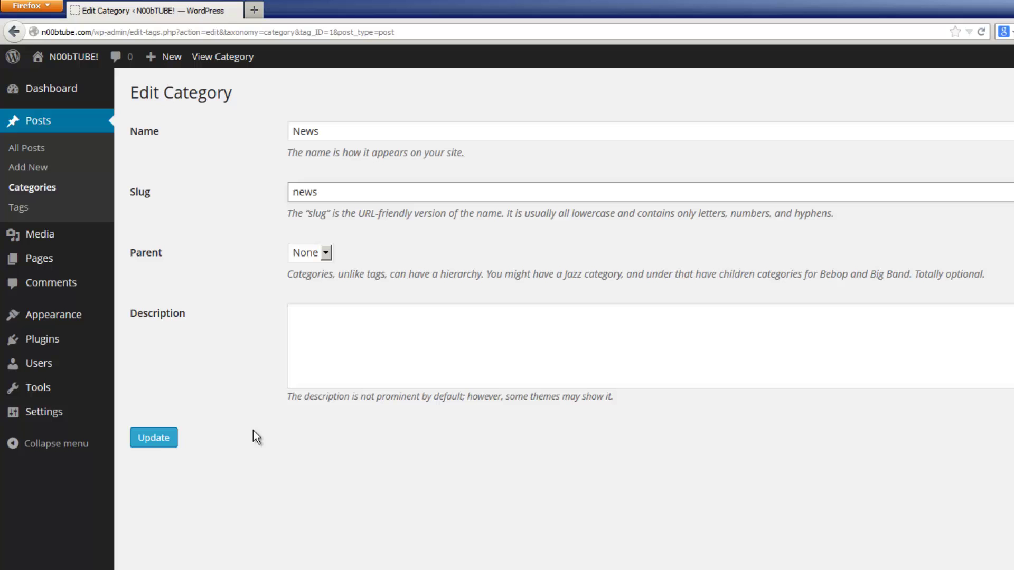
Update the News category to save the new name and slug
click(161, 441)
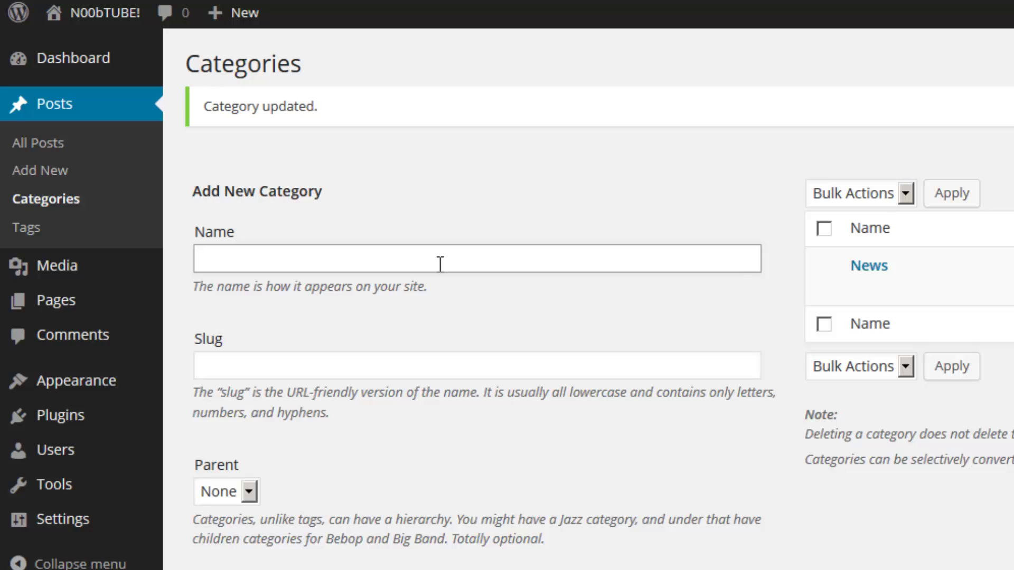
text(T)
text(oys)
Add the 'Toys' category with slug 'toys' and a latest-toys description
click(385, 375)
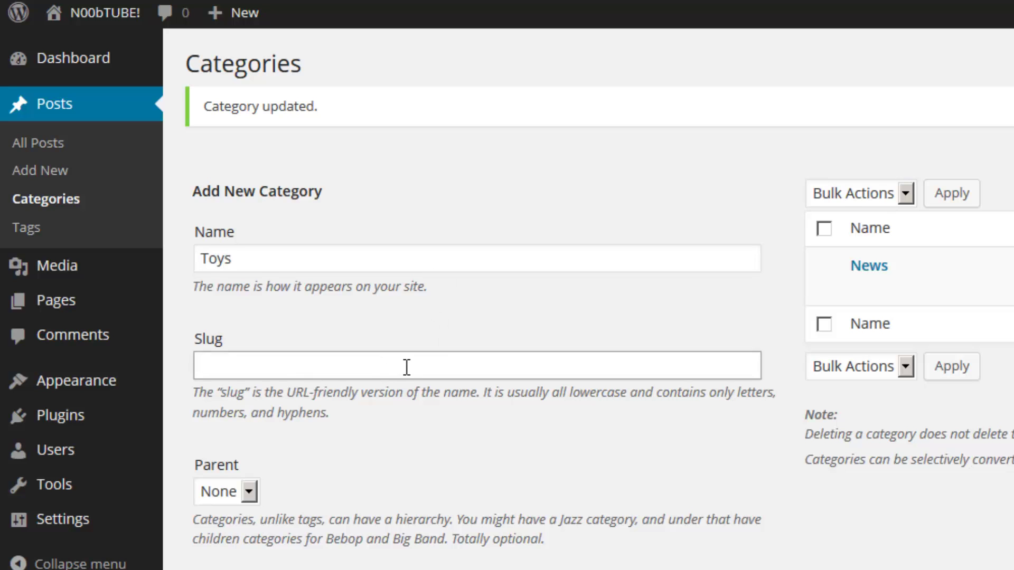
text(toys)
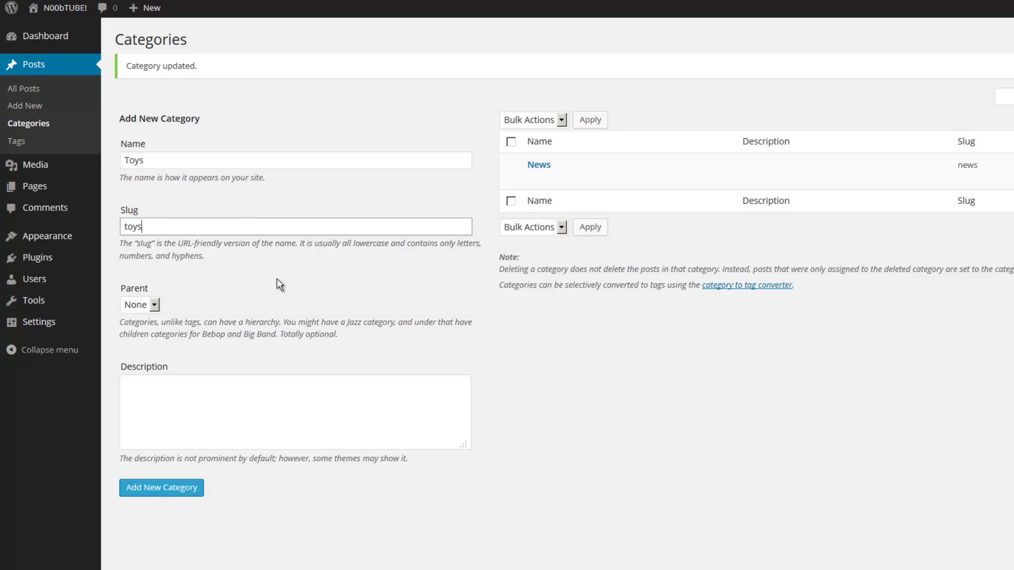
click(228, 394)
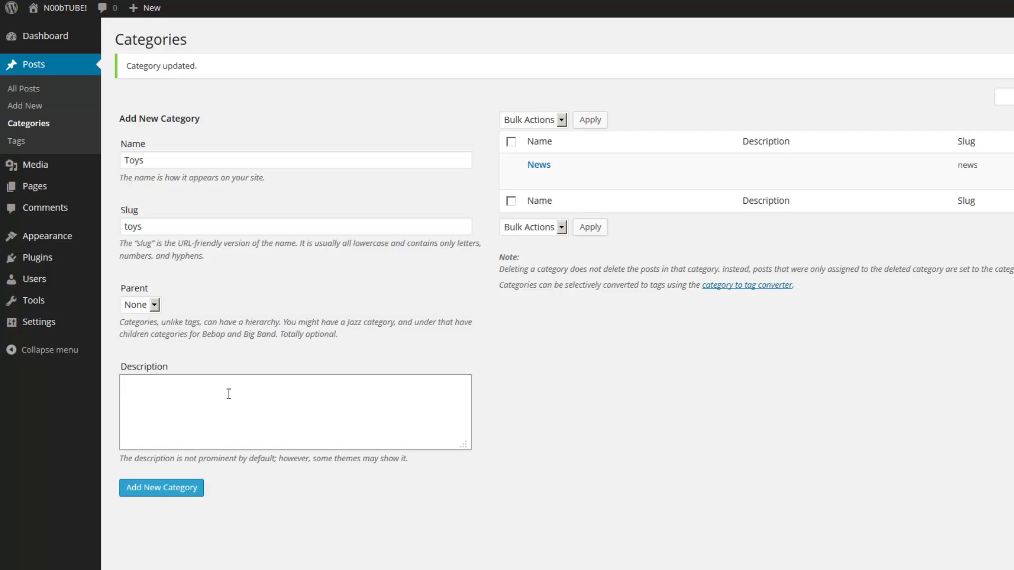
text(This category will hold posts )
text(regarding the latest toys.)
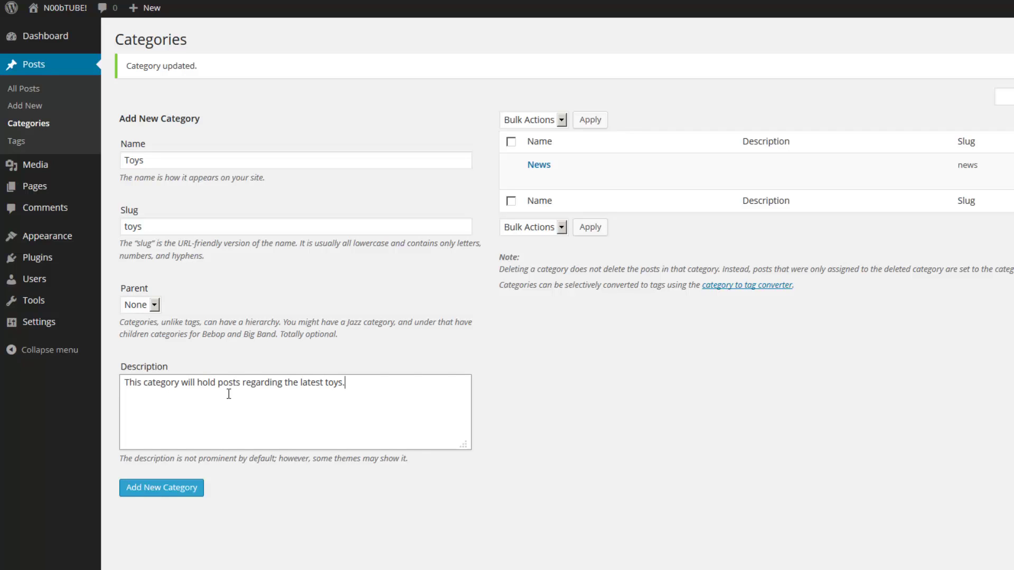
click(181, 498)
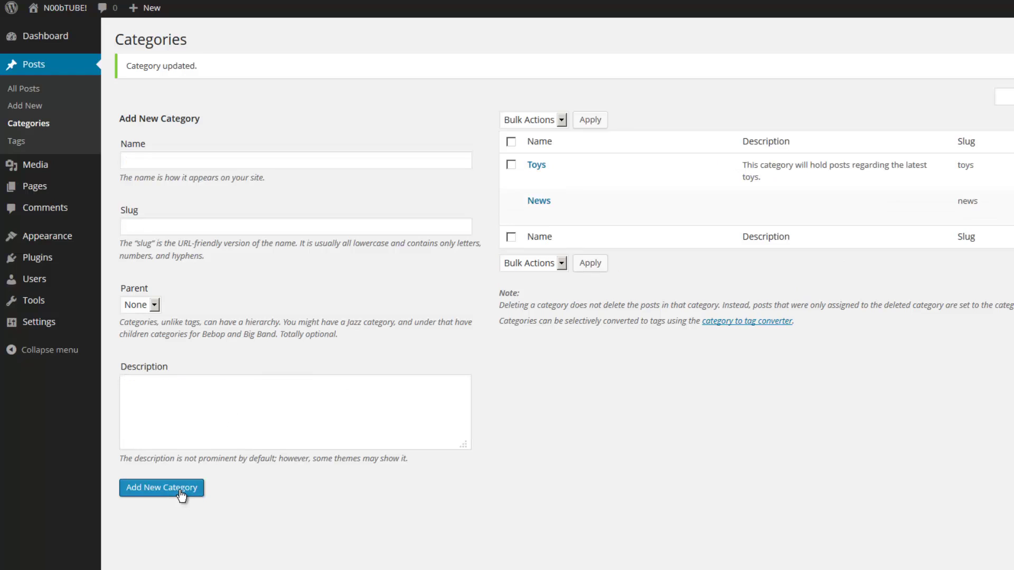
Add the 'Books' category with slug 'books' and a latest-books description
click(223, 163)
text(Books)
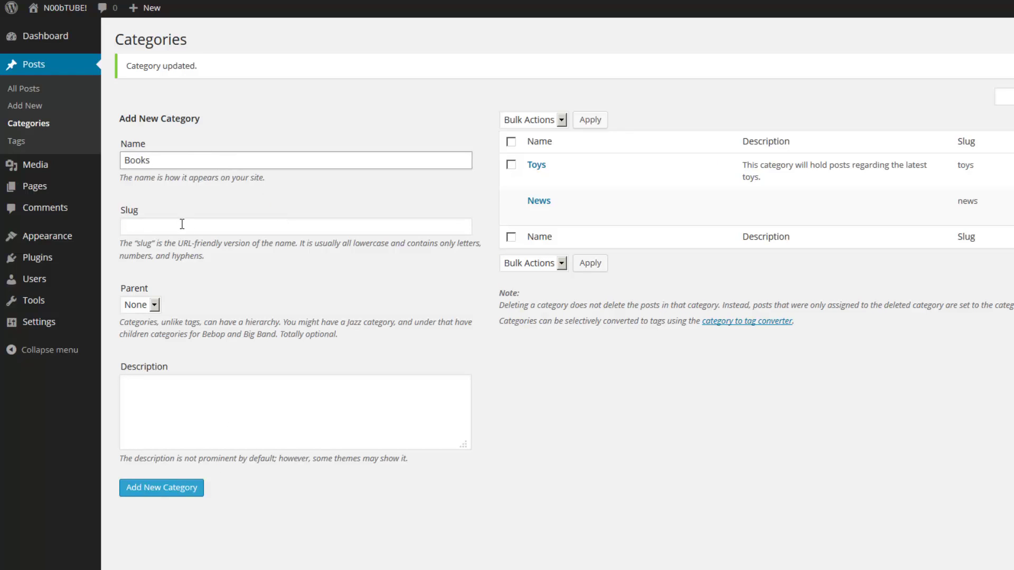
click(181, 224)
text(books)
click(243, 389)
text(Check out the )
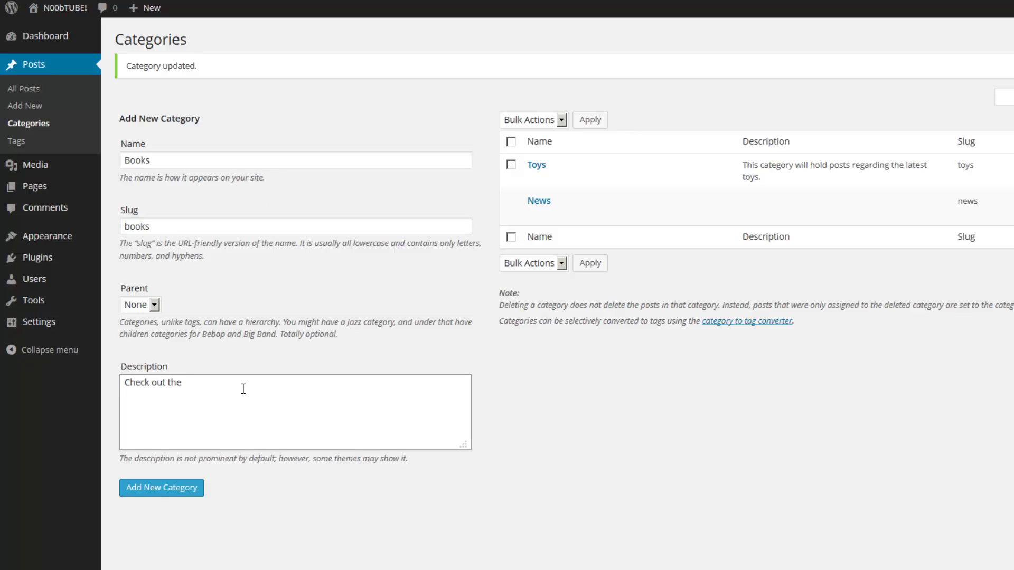
text(my news on the latest books.)
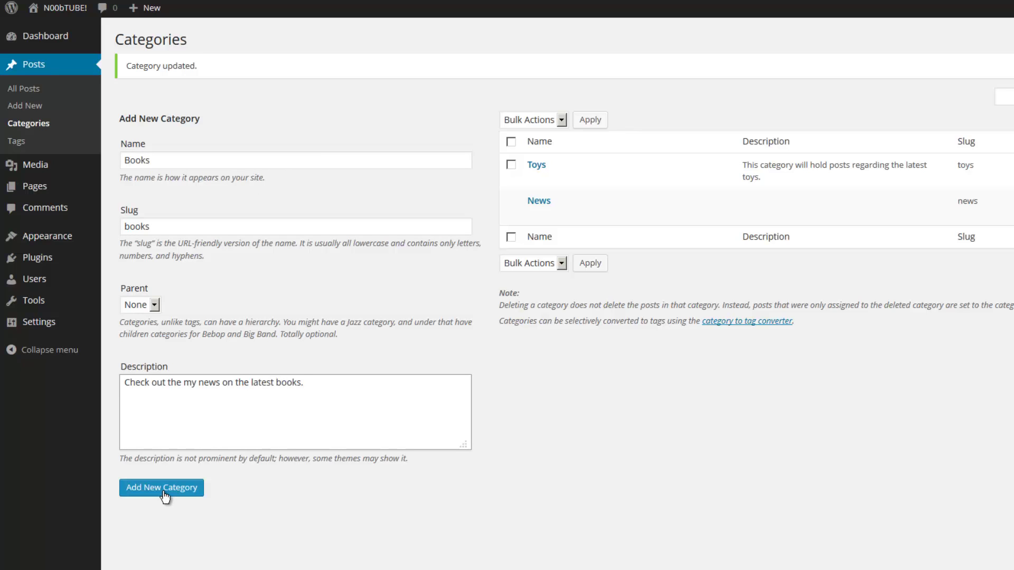
click(168, 496)
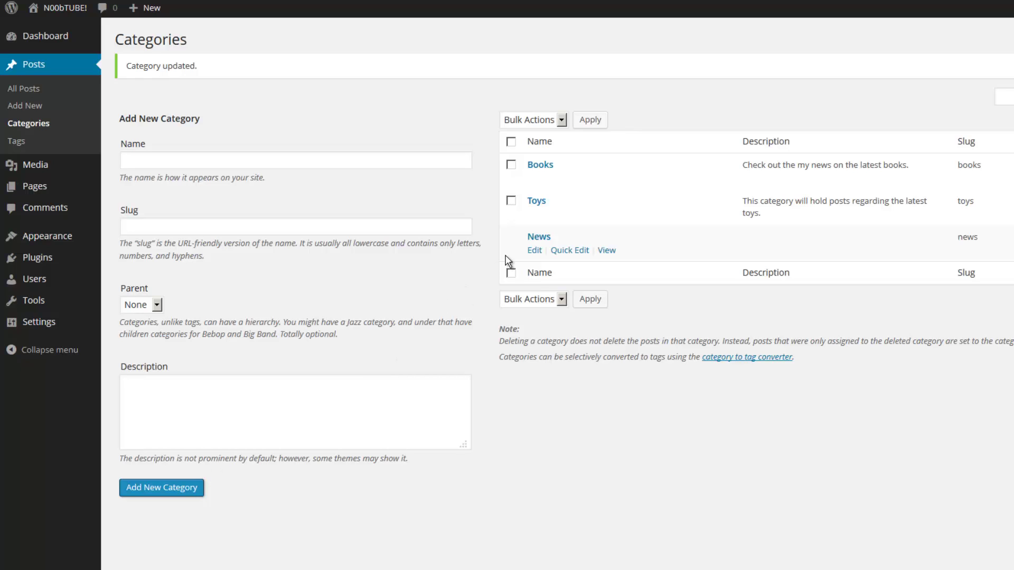
mouse_move(536, 208)
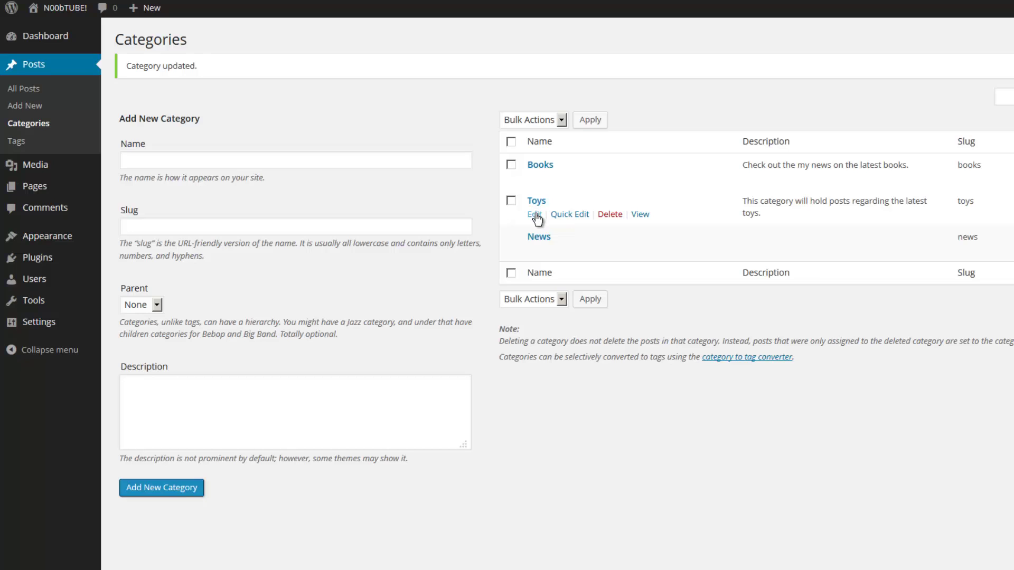
Set News as the parent of the Toys category and save
click(534, 215)
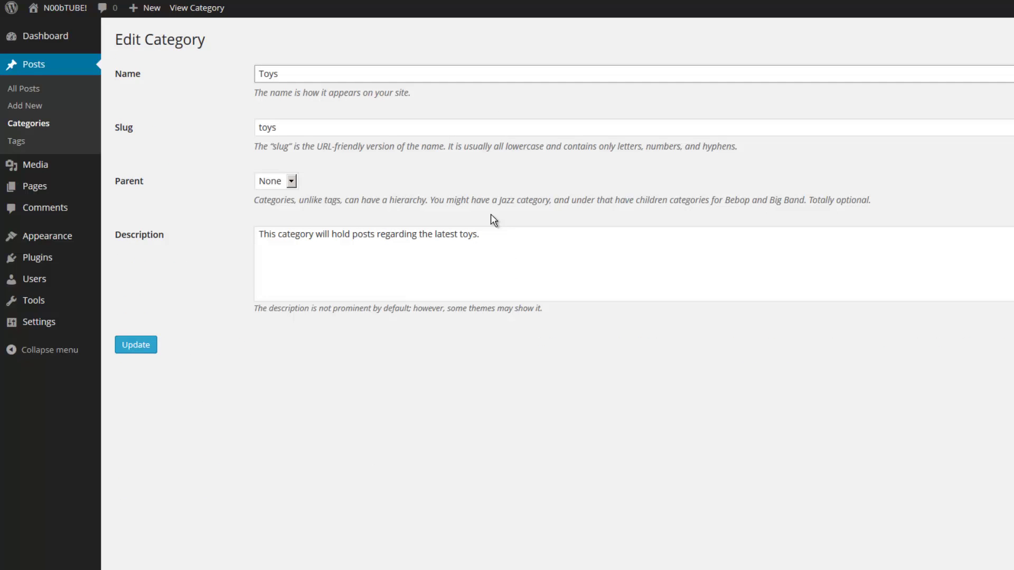
click(292, 181)
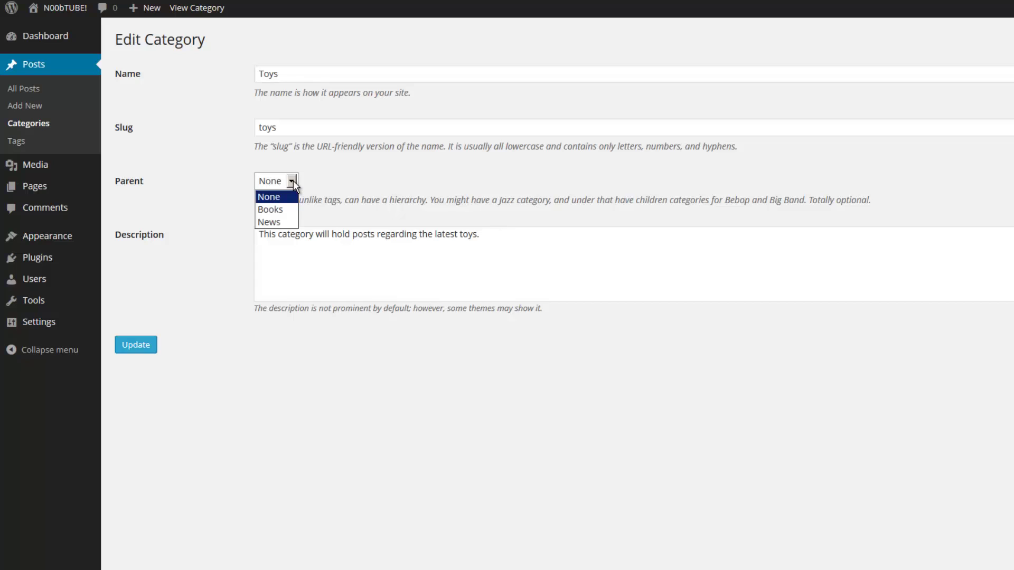
click(279, 223)
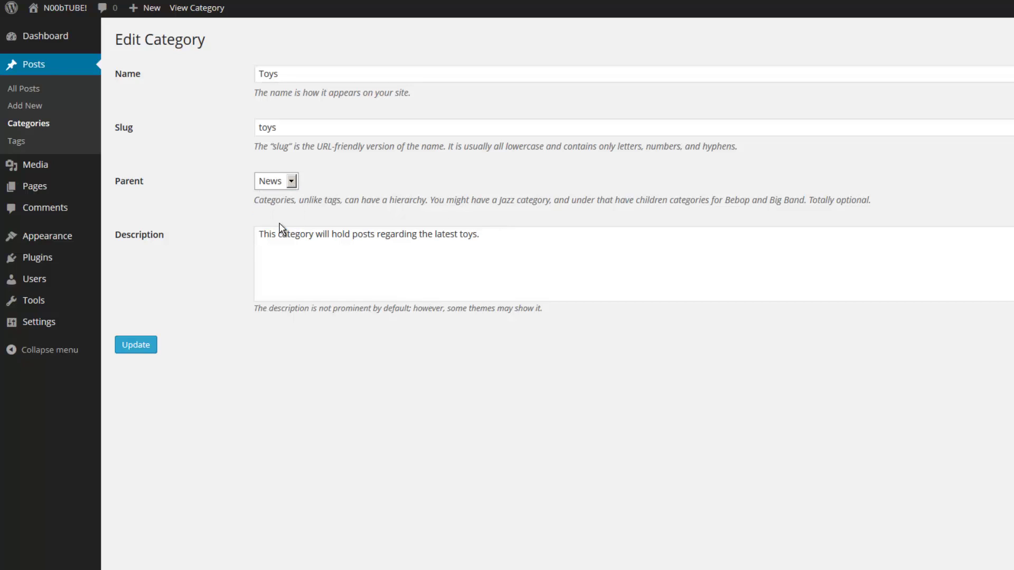
click(148, 351)
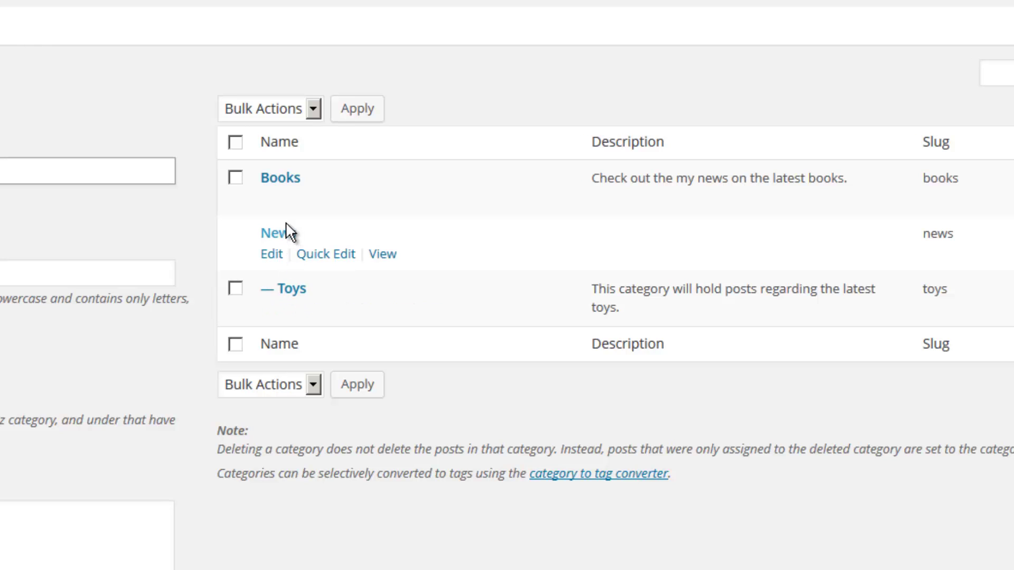
mouse_move(292, 292)
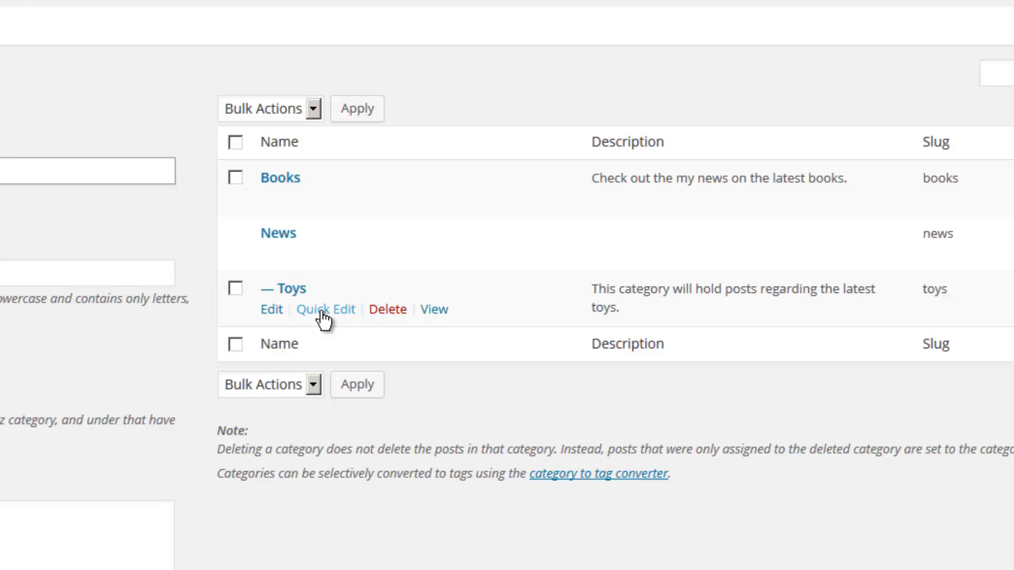
Quick-edit Toys, inserting 'Electric' before the name to make 'Electric Toys'
click(324, 315)
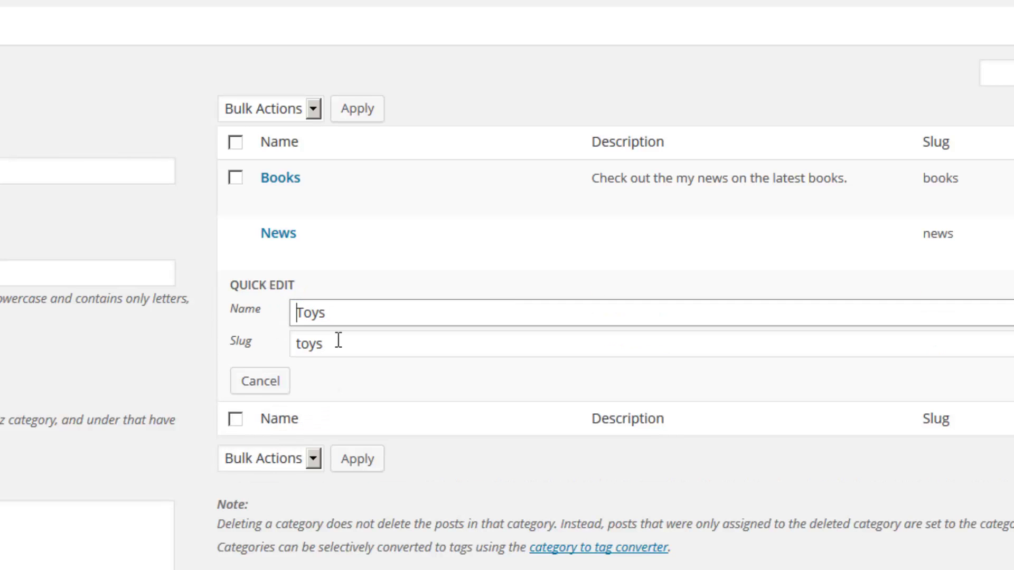
click(298, 314)
text(Electric)
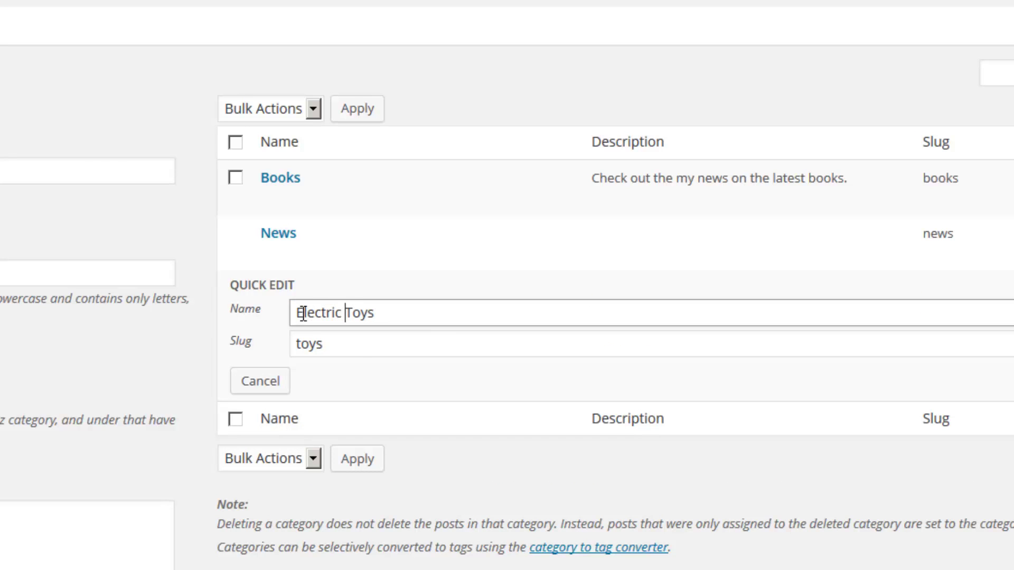
key(Return)
mouse_move(317, 289)
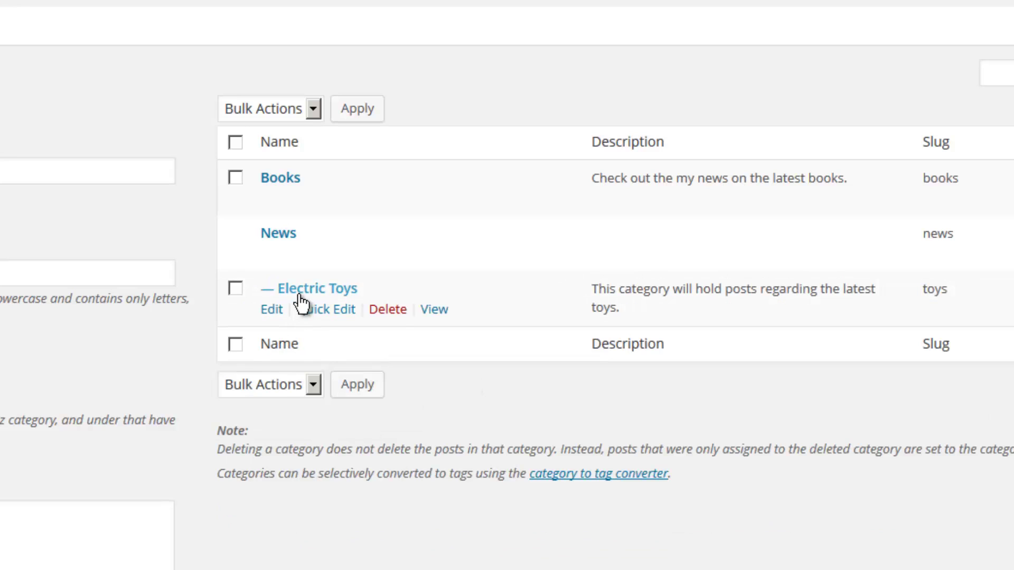
Delete Electric Toys and confirm the deletion
click(394, 320)
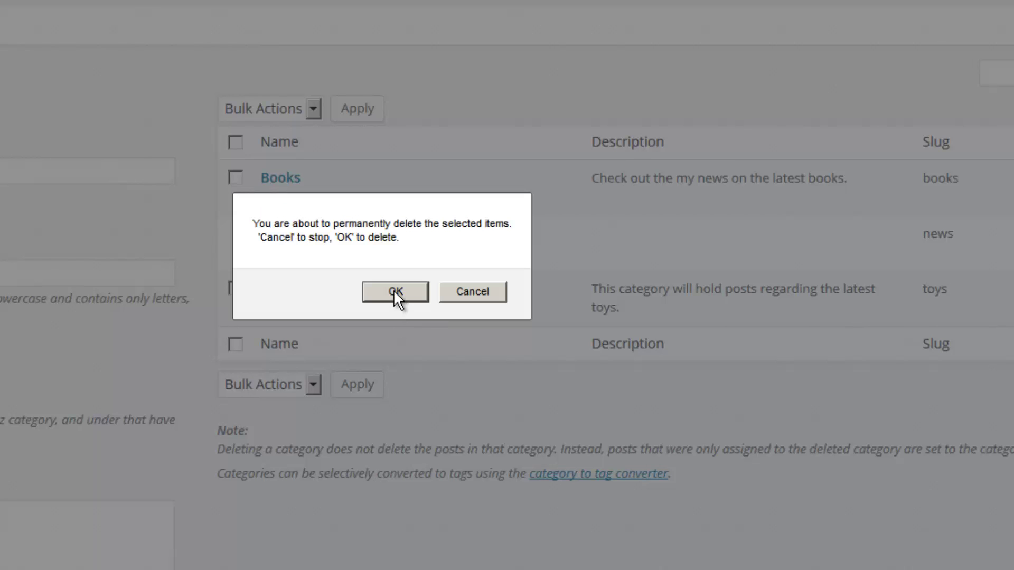
click(394, 290)
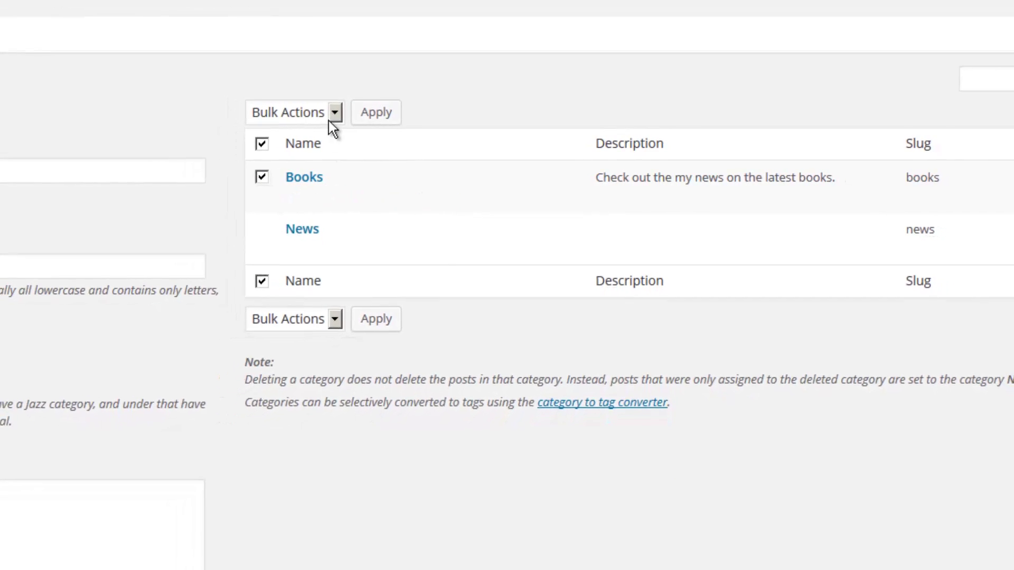
Bulk-delete the checked Books category using the Delete bulk action
click(312, 109)
click(317, 154)
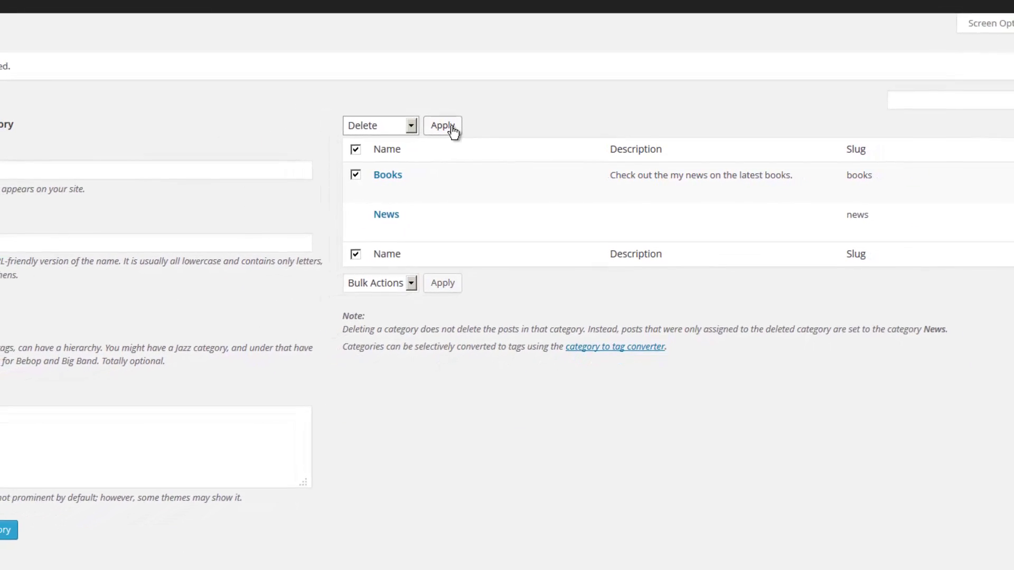
click(463, 132)
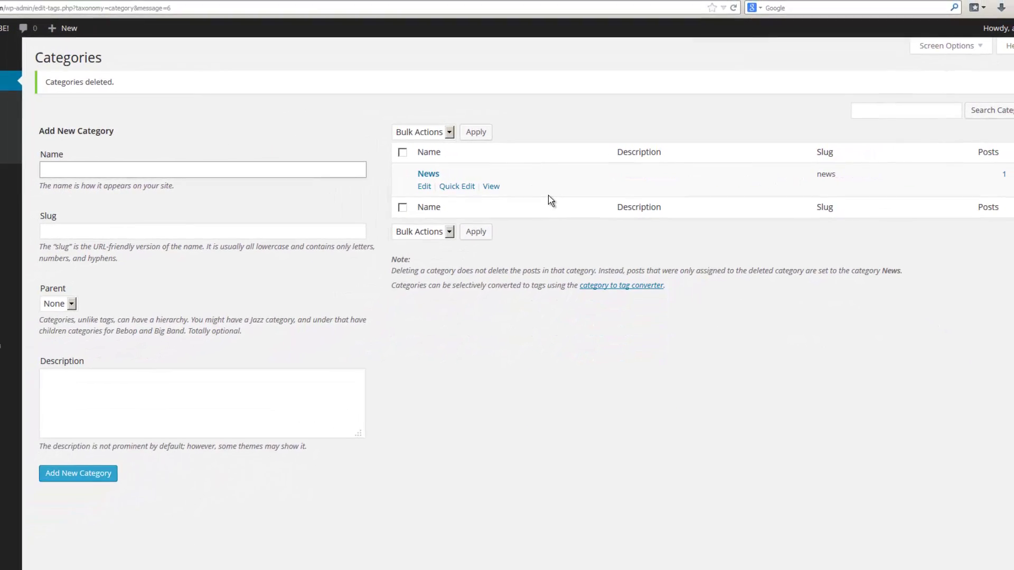